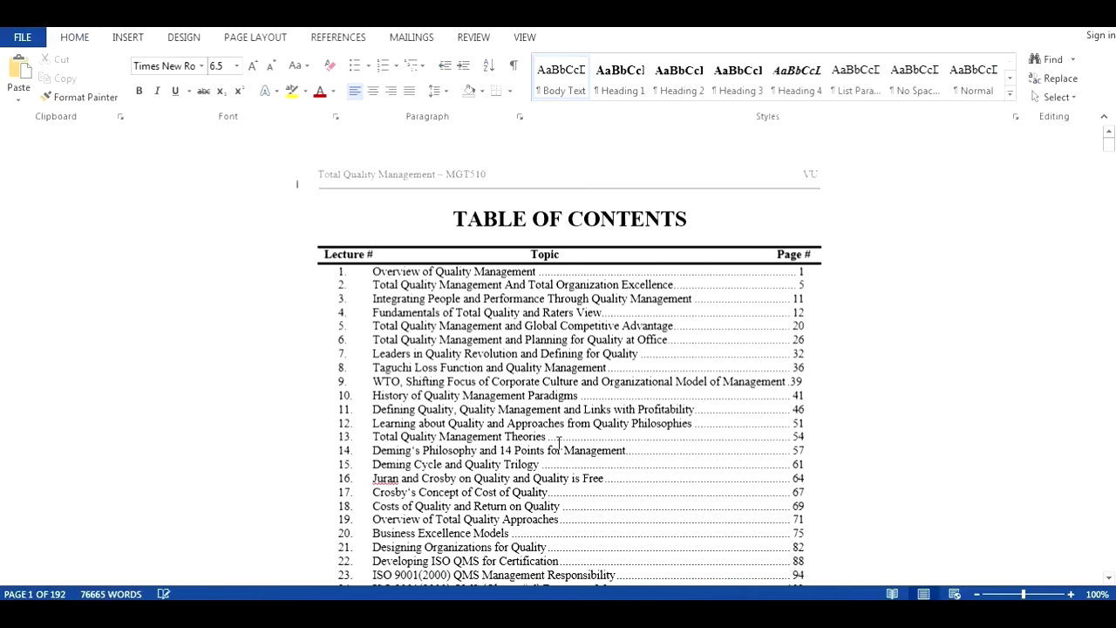
Examine the table of contents from lecture 1 to 45, including the listed topics and page numbers
scroll(586, 433, down, 15)
scroll(558, 441, up, 15)
scroll(375, 358, down, 12)
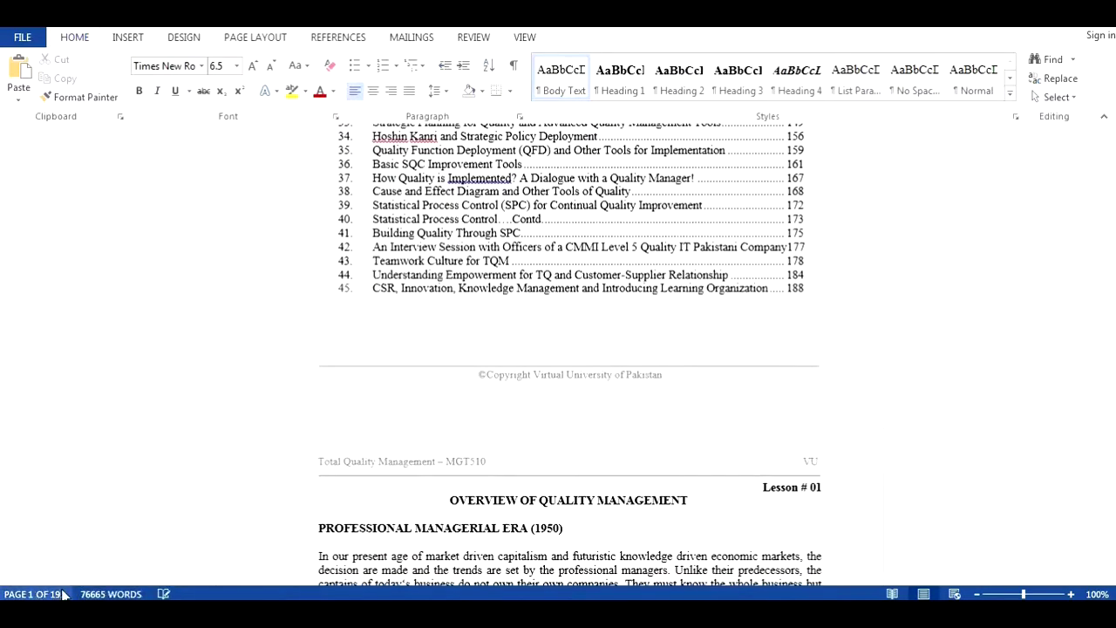
scroll(566, 415, up, 10)
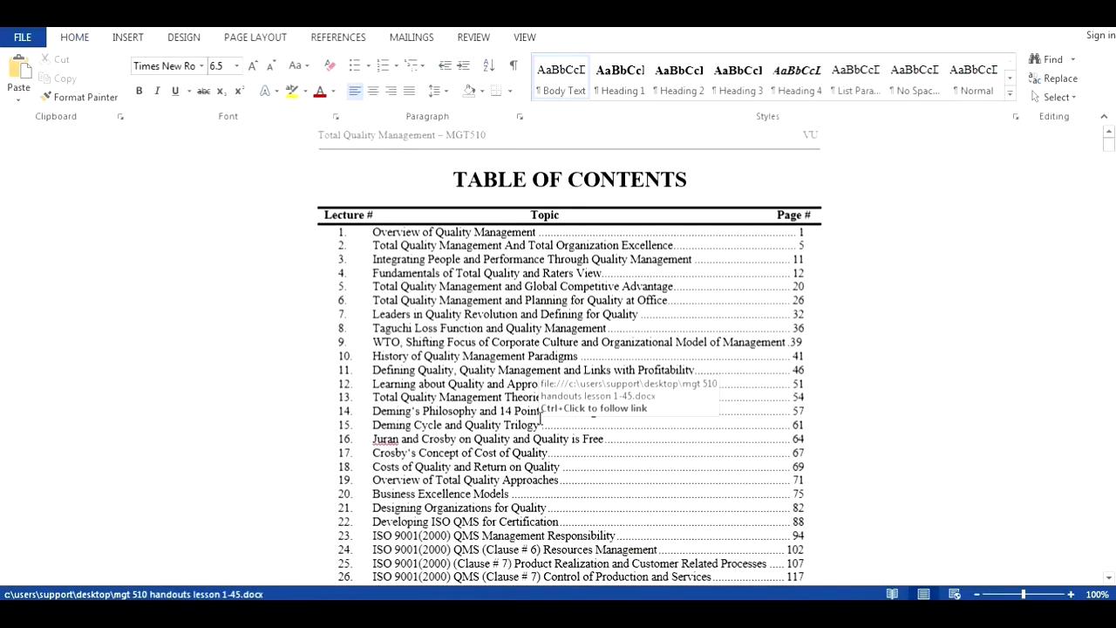
scroll(551, 419, up, 1)
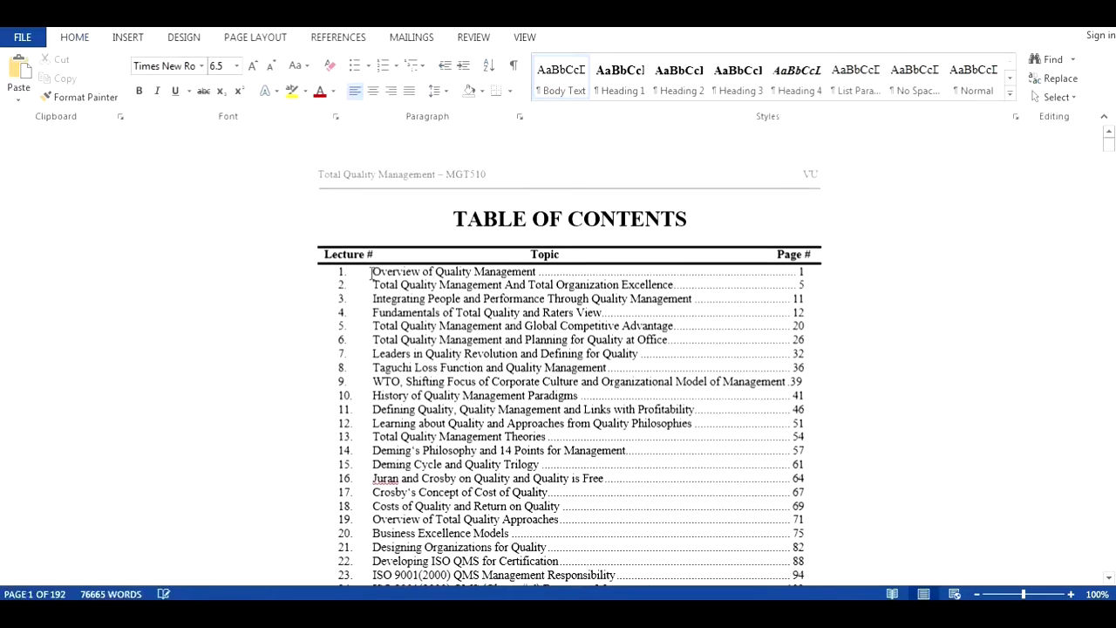
drag(370, 271, 790, 466)
scroll(769, 464, down, 7)
scroll(771, 462, down, 4)
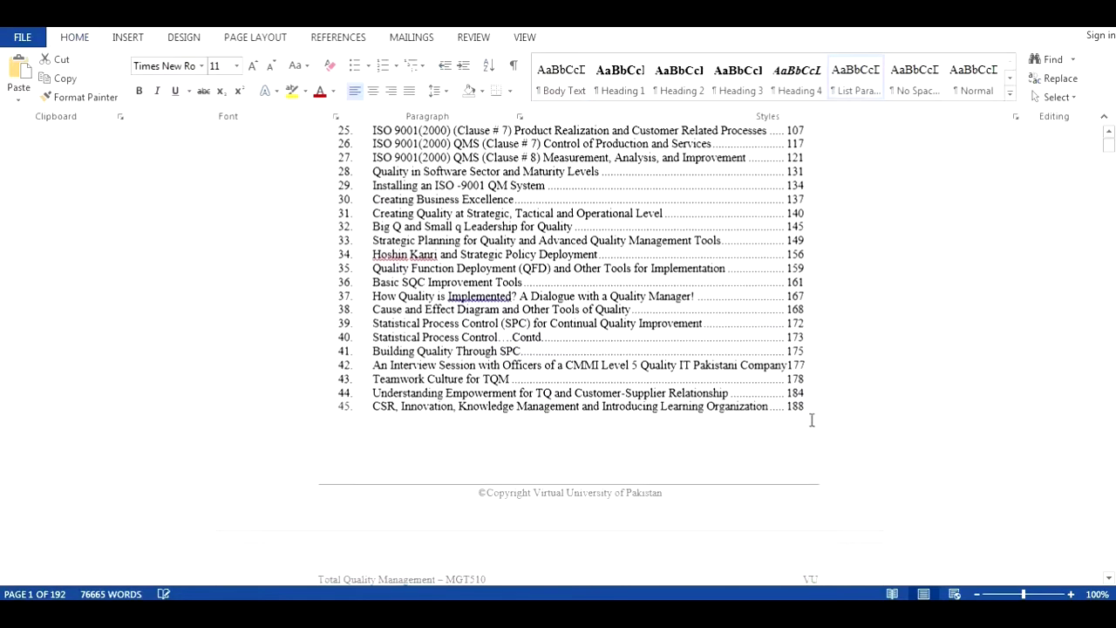
drag(811, 419, 334, 341)
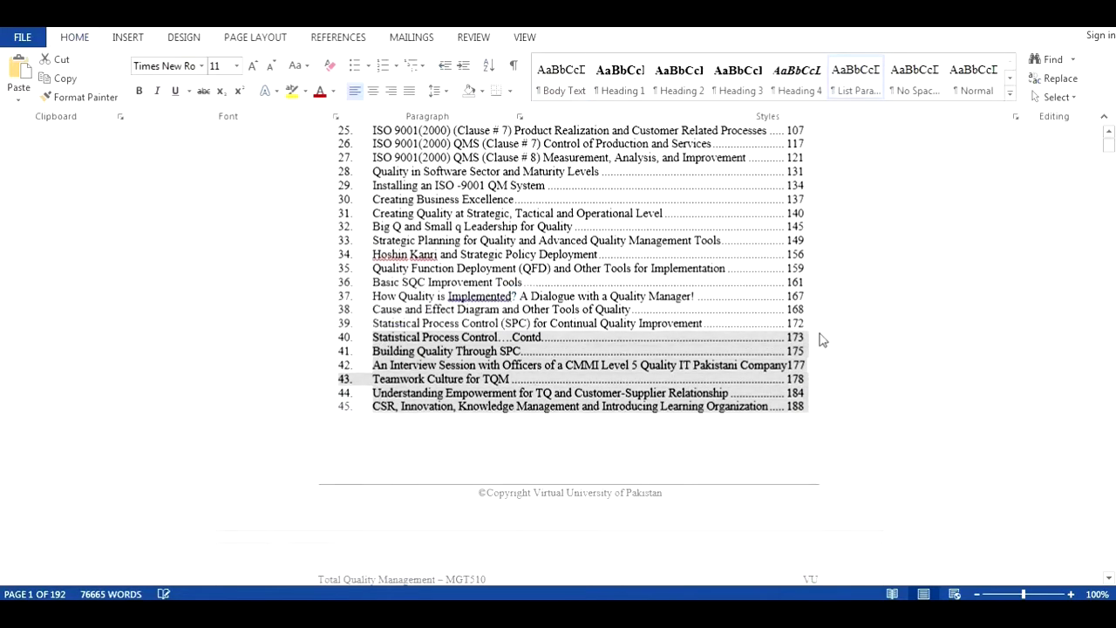
scroll(694, 324, up, 3)
scroll(693, 323, up, 2)
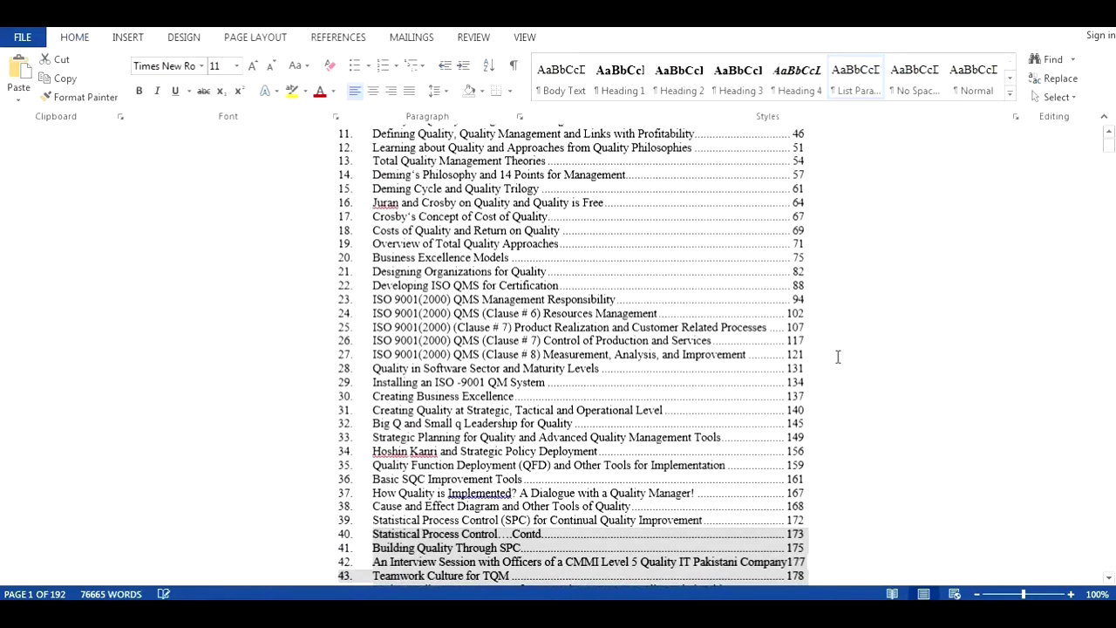
click(848, 283)
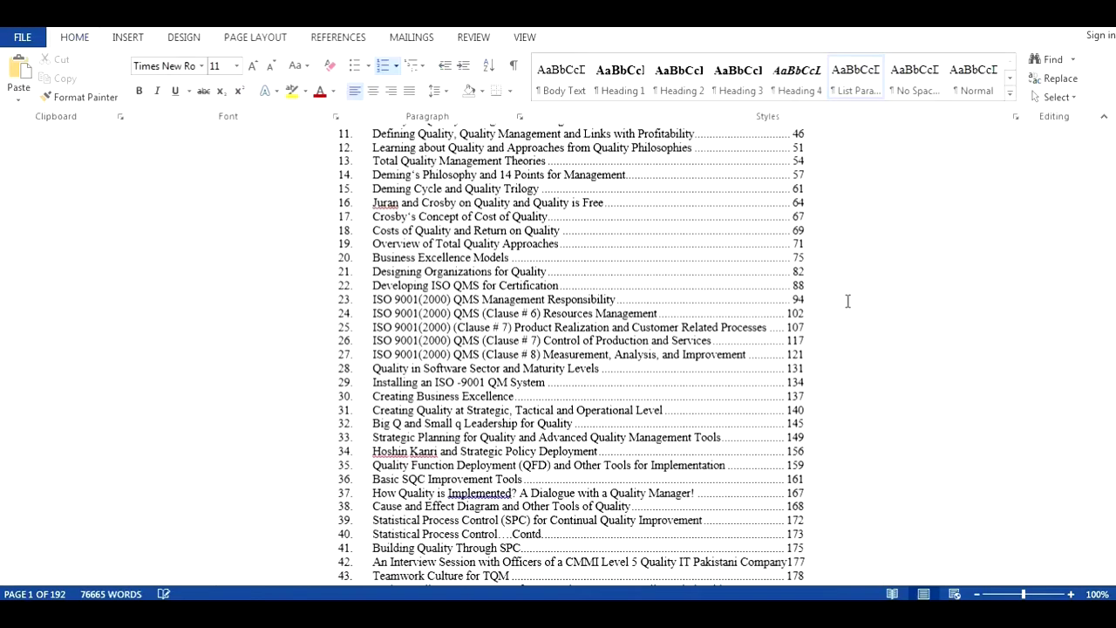
Look up the starting pages of lectures 16 and 41 in the table of contents, highlighting both entries
drag(361, 202, 940, 207)
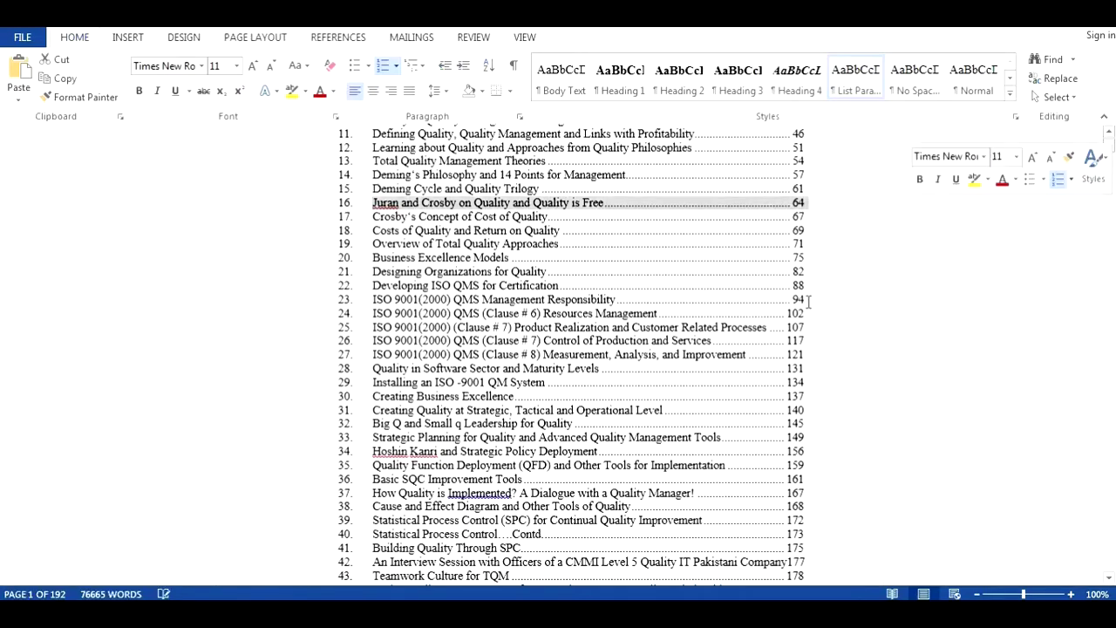
scroll(372, 323, down, 7)
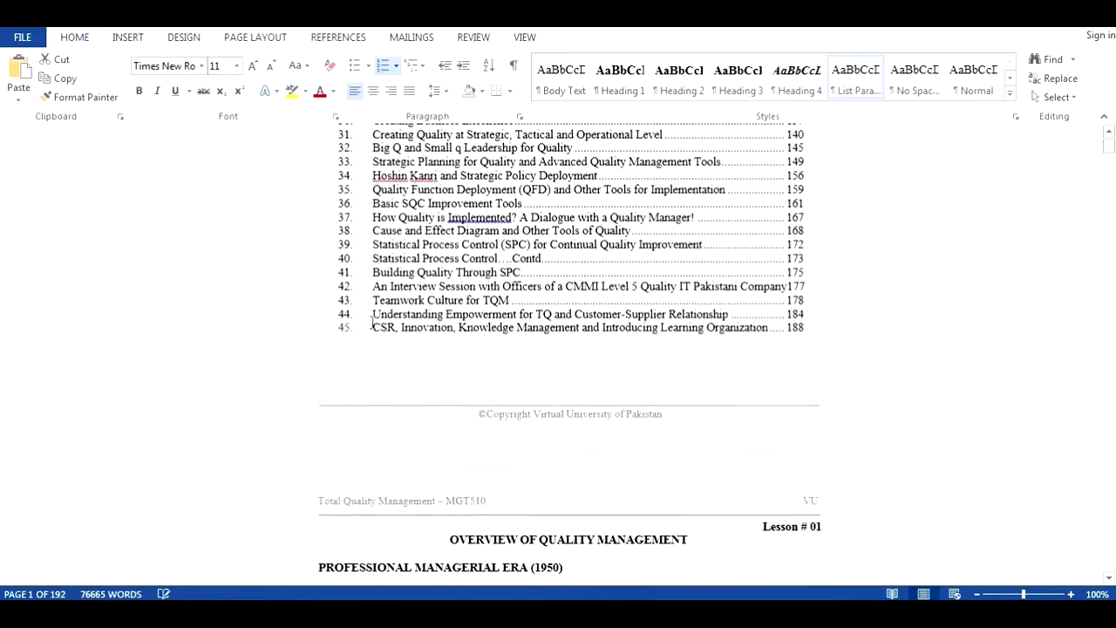
drag(394, 274, 784, 265)
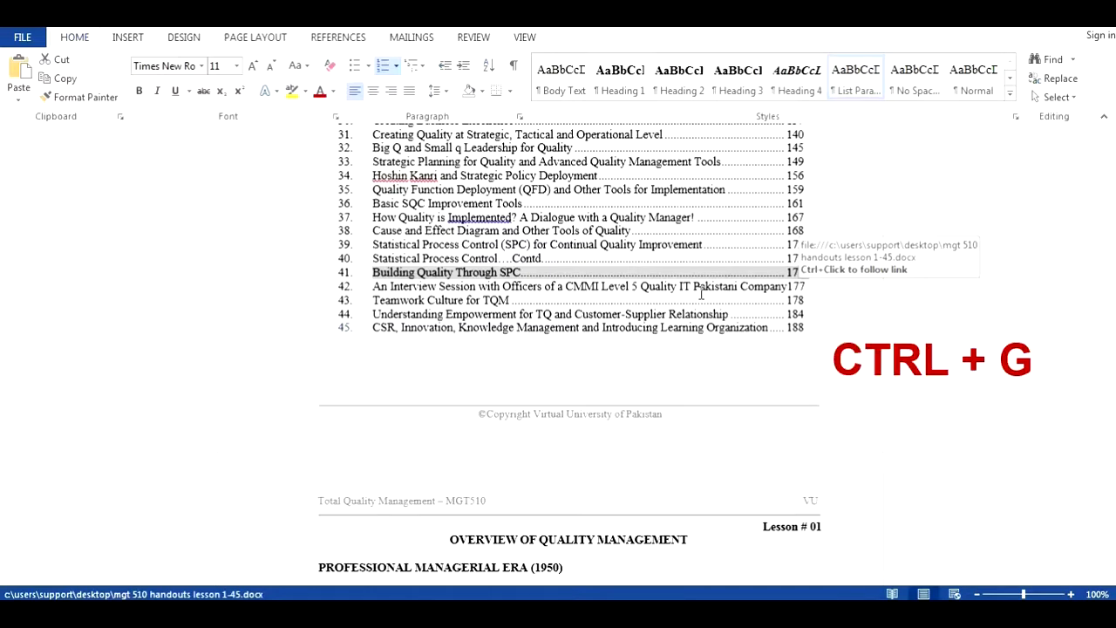
Go to page 64 with Go To and place the cursor just before the Lesson # 16 heading
key(ctrl+g)
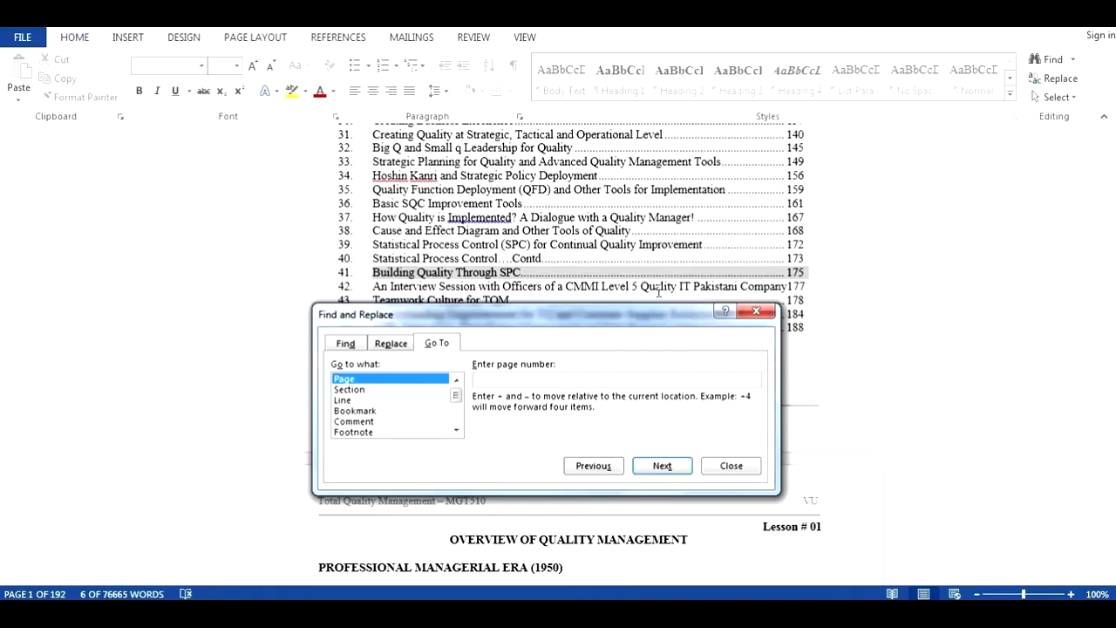
text(64)
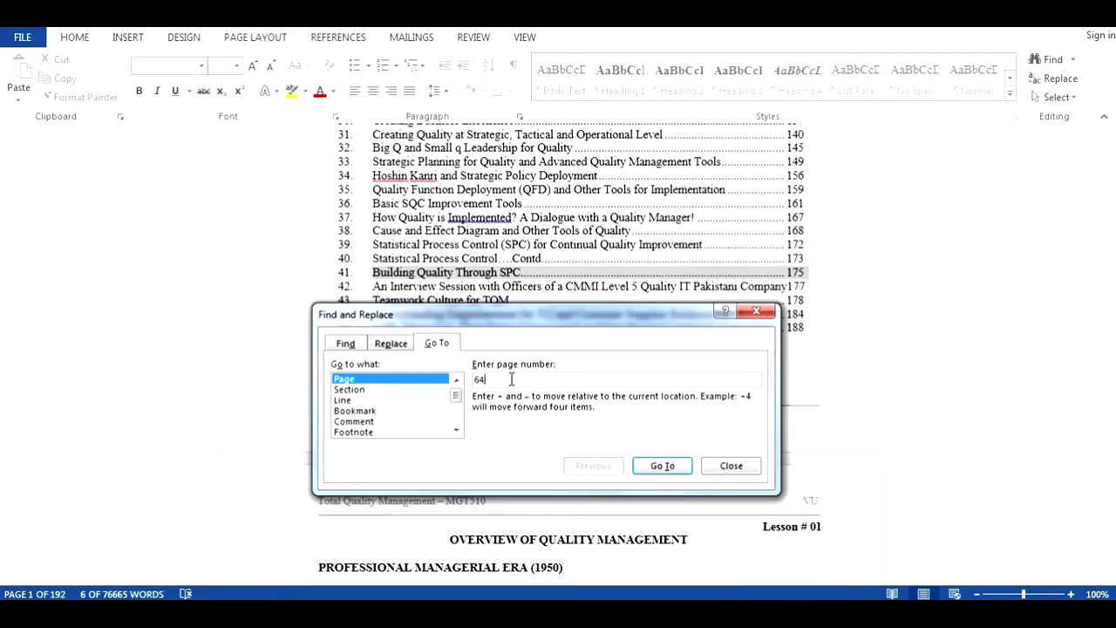
key(Return)
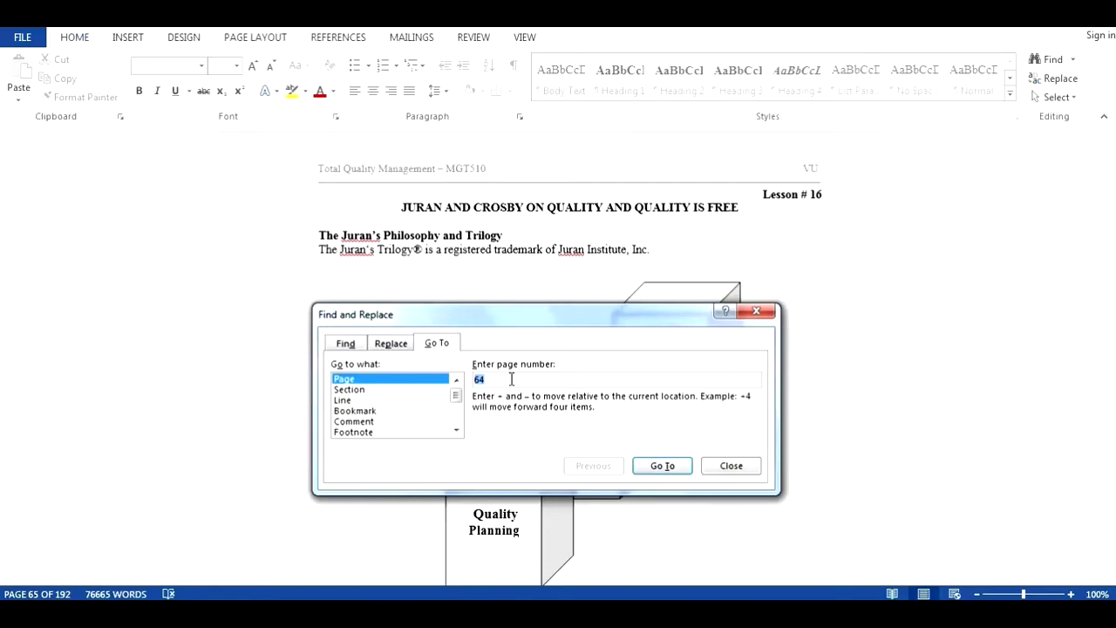
click(762, 194)
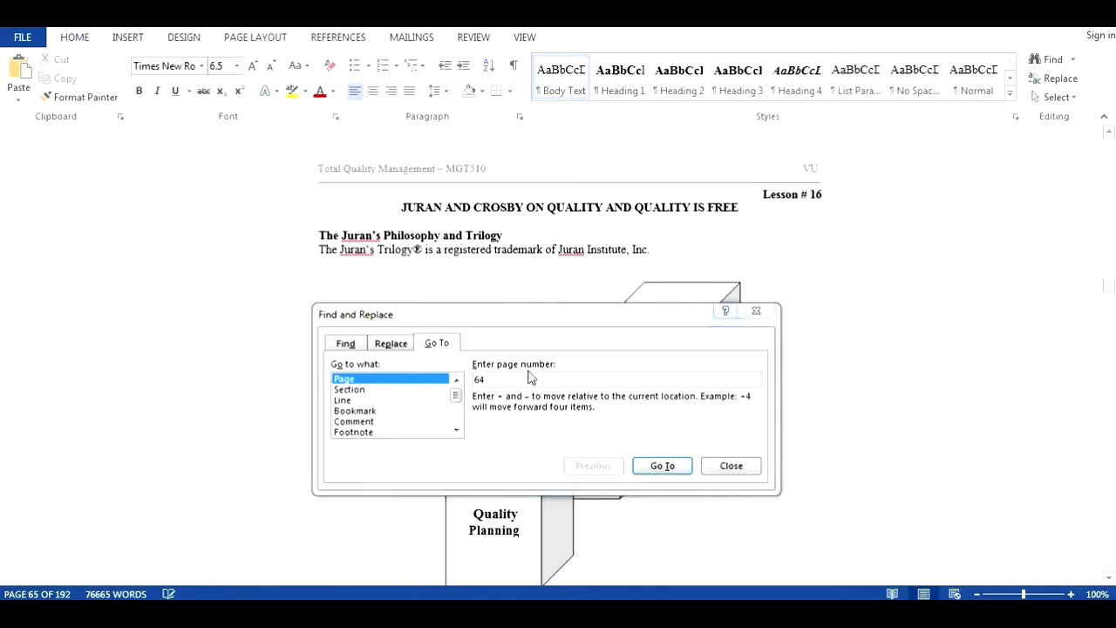
Extend the selection from the Lesson # 16 heading to page 175 with Go To, and delete the selected lessons
click(448, 380)
text(175)
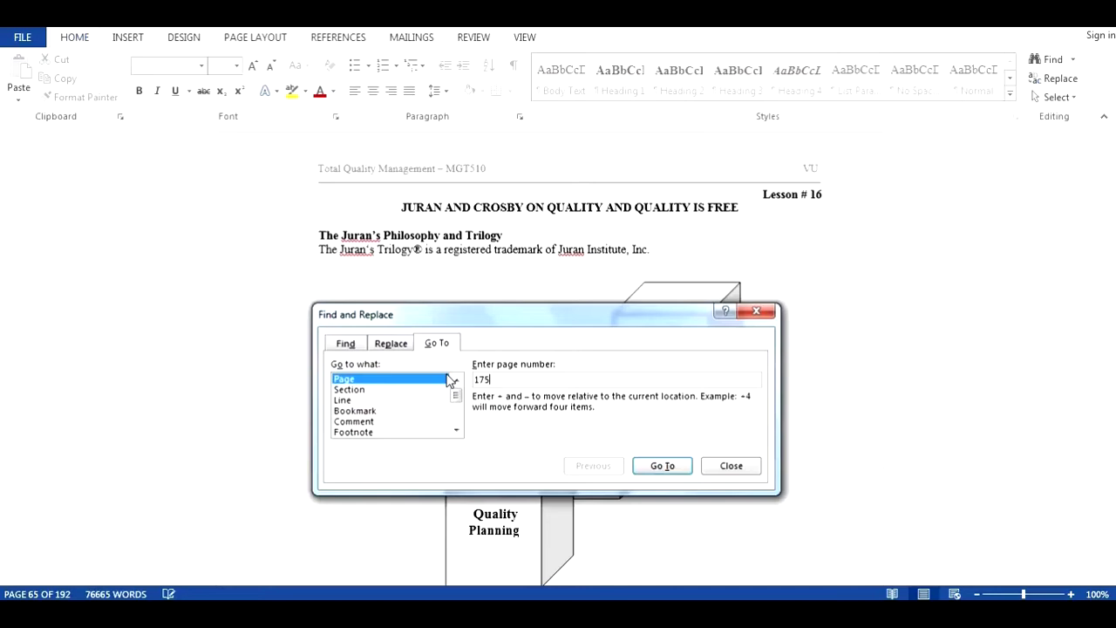
key(Return)
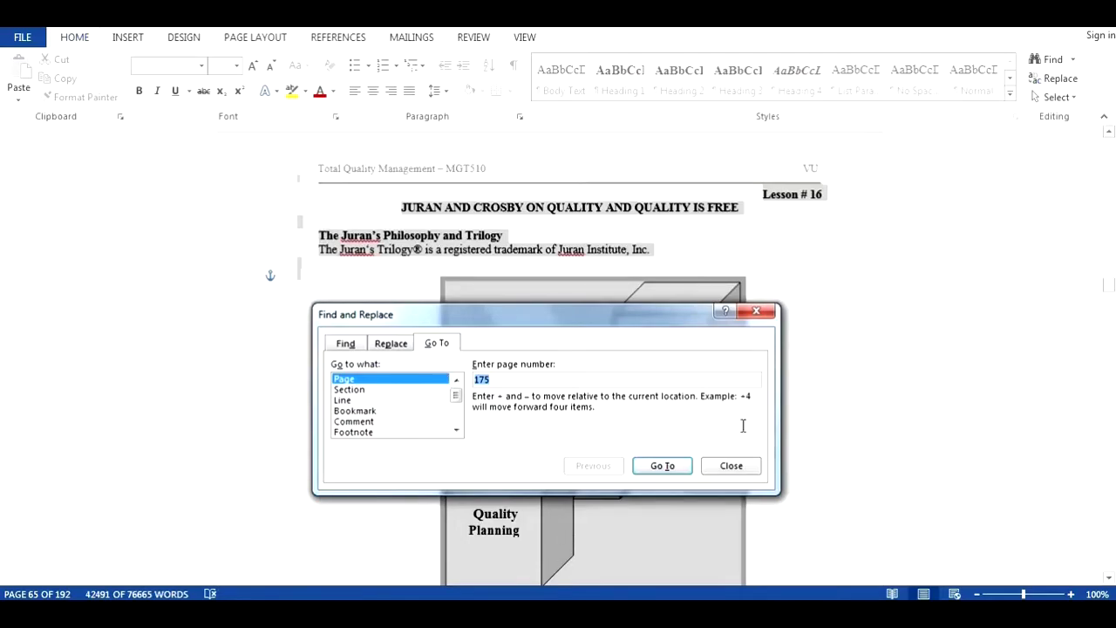
click(733, 465)
scroll(818, 407, down, 20)
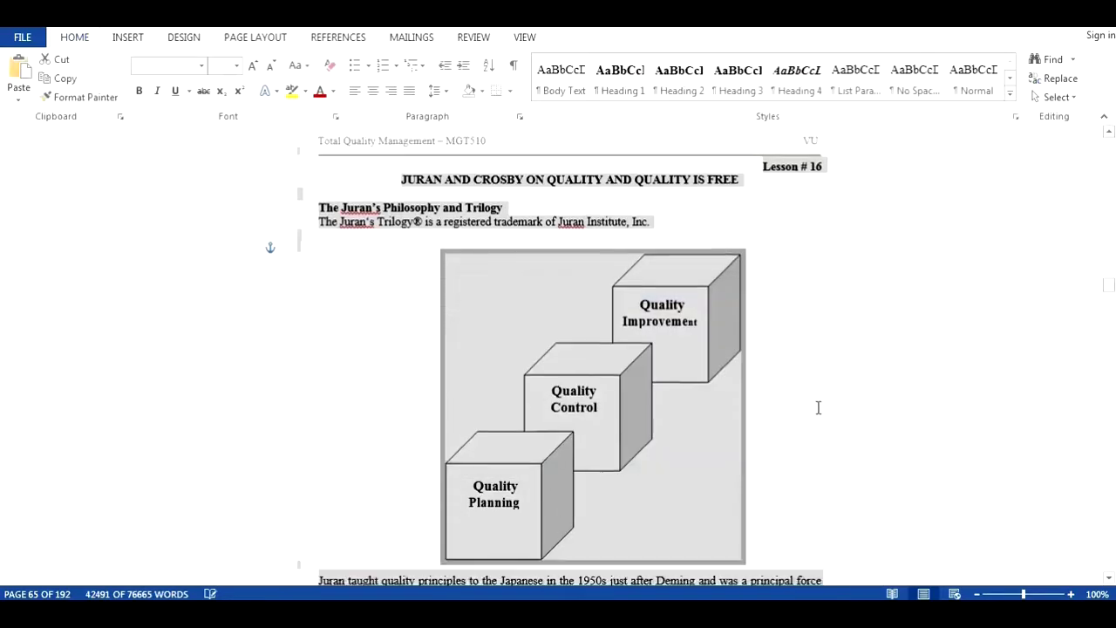
scroll(818, 402, down, 20)
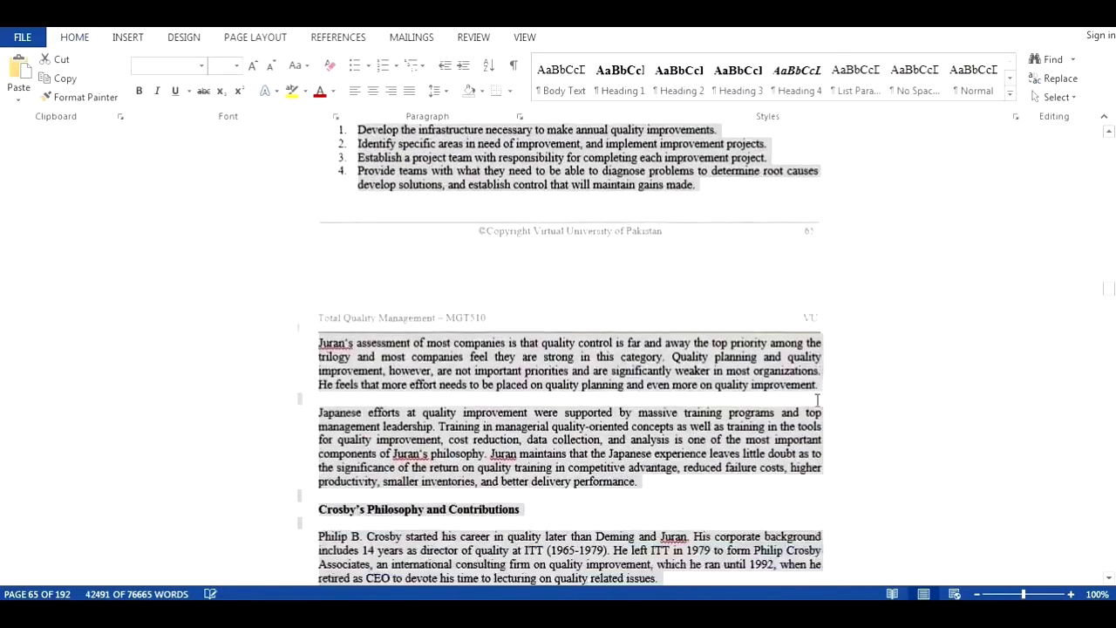
scroll(818, 399, down, 20)
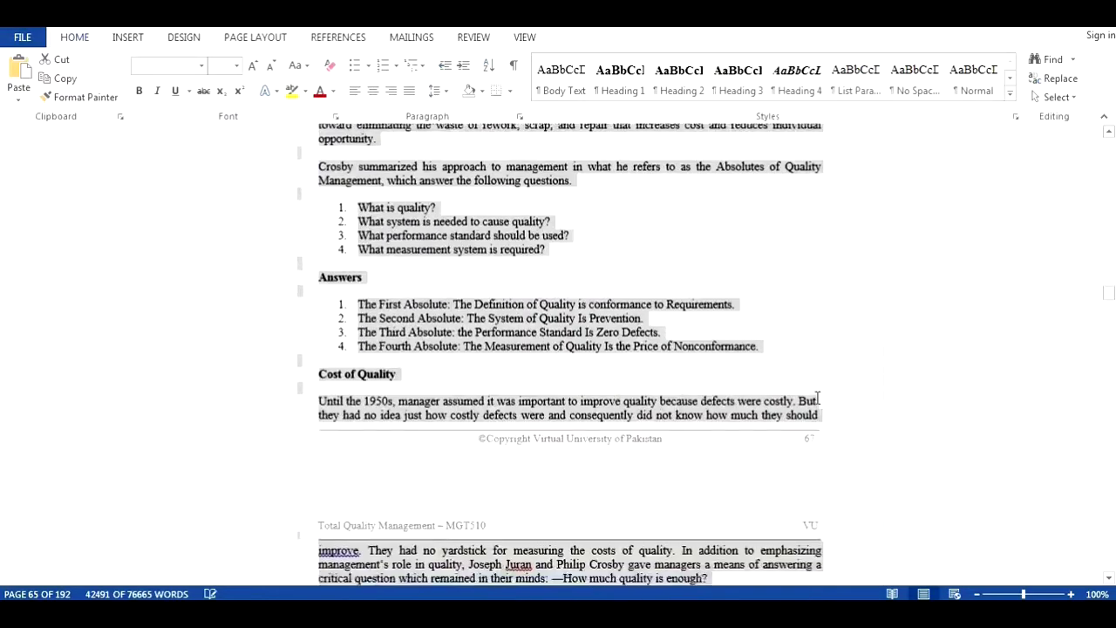
scroll(818, 398, down, 6)
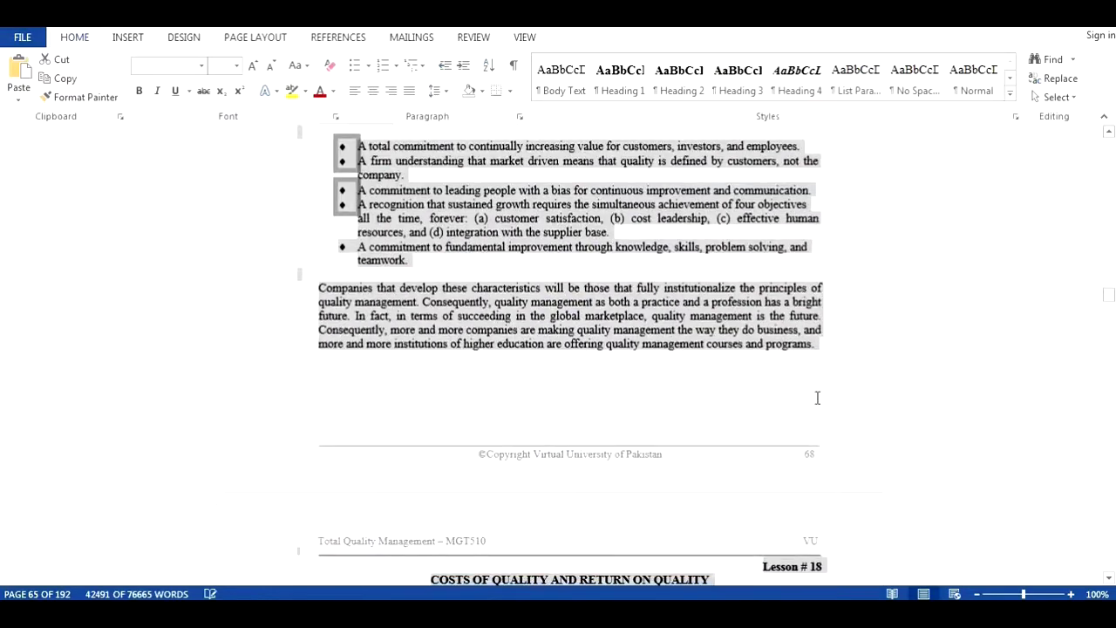
scroll(817, 397, down, 6)
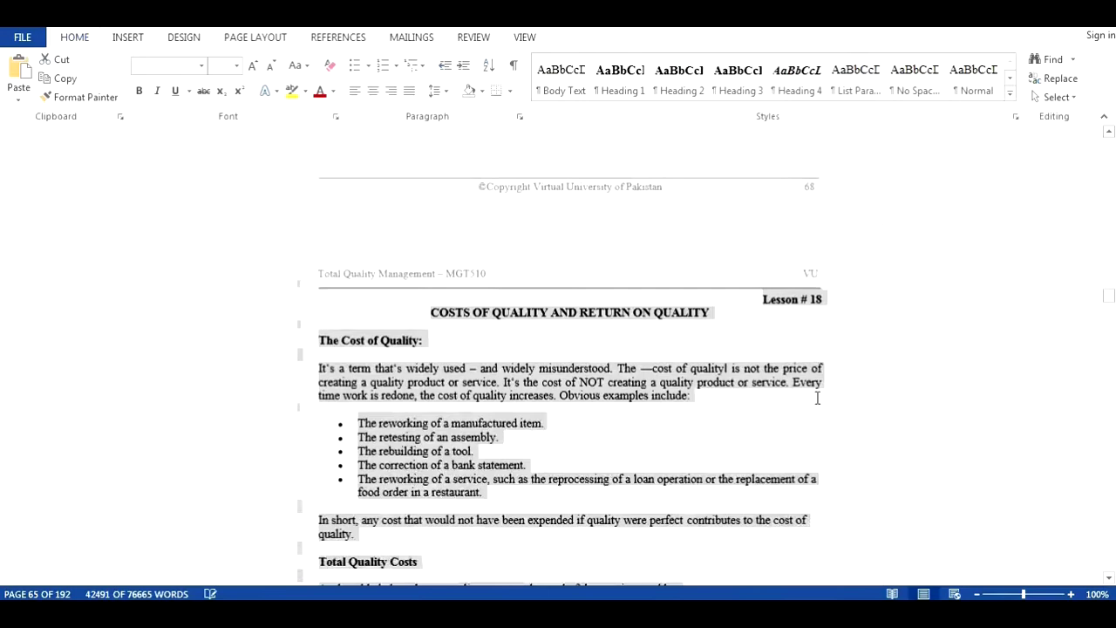
scroll(818, 401, up, 4)
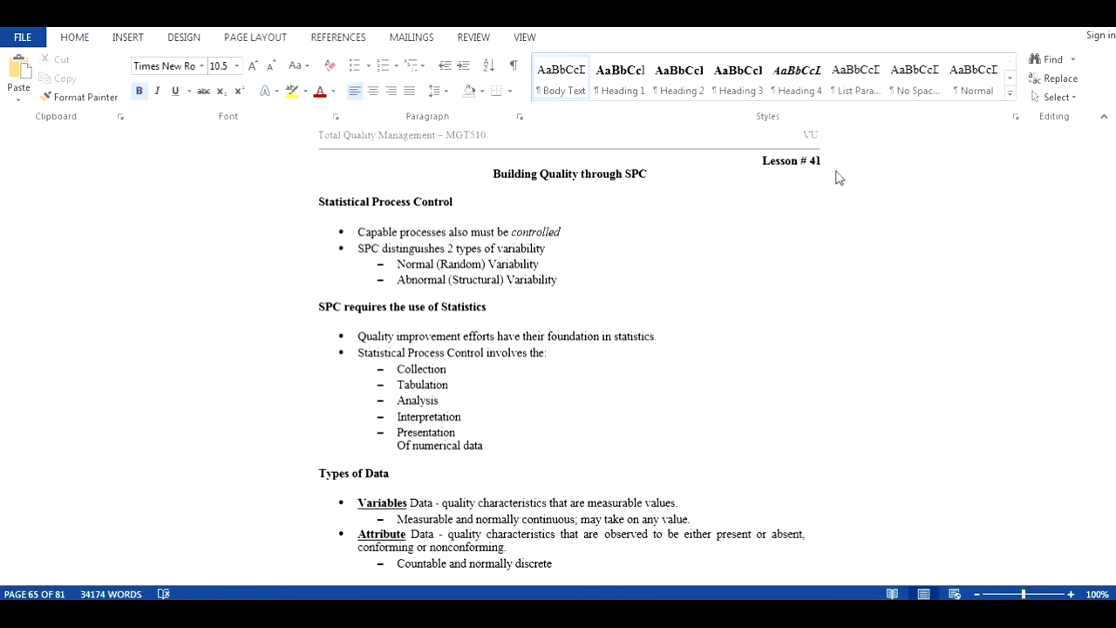
Review the pages preceding Lesson # 41, back to the Lesson # 15 heading, to verify which lessons remain
scroll(758, 332, up, 12)
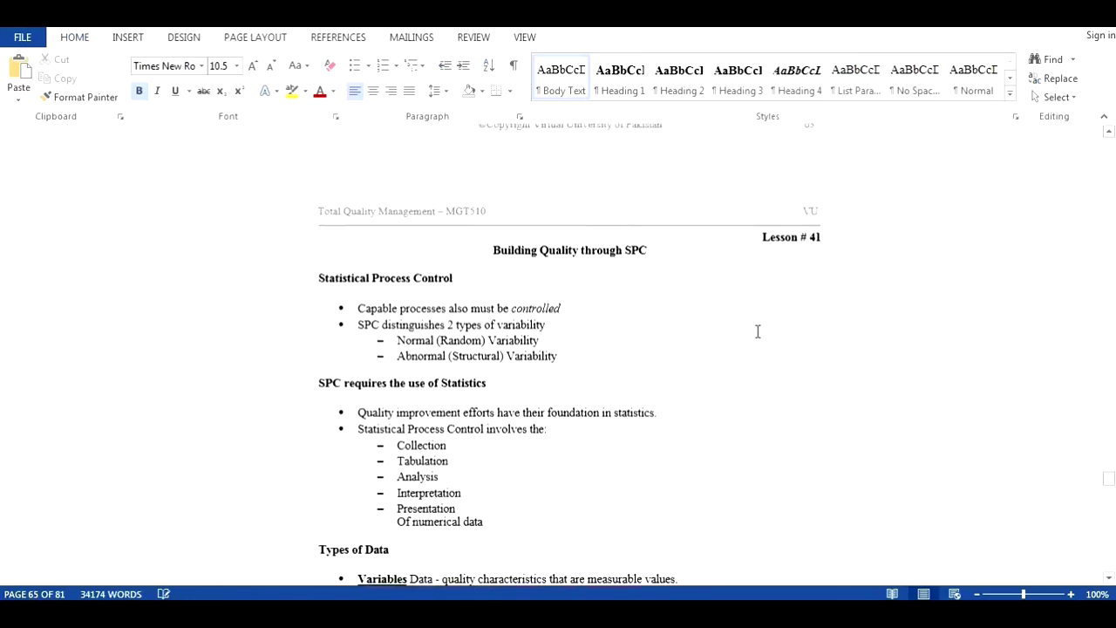
scroll(758, 336, up, 15)
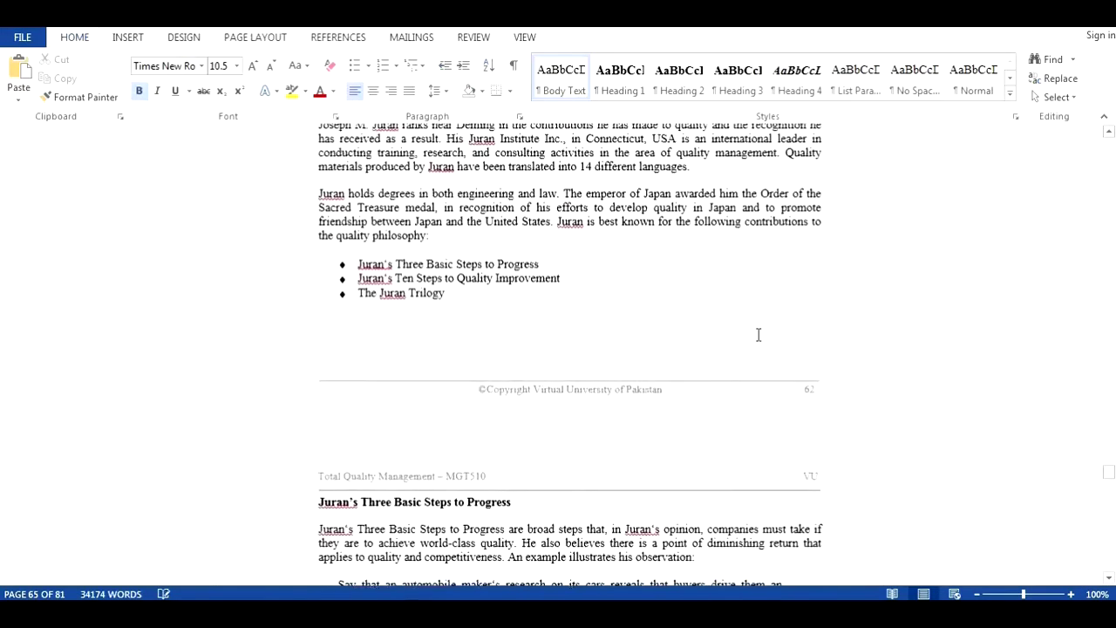
scroll(758, 341, up, 8)
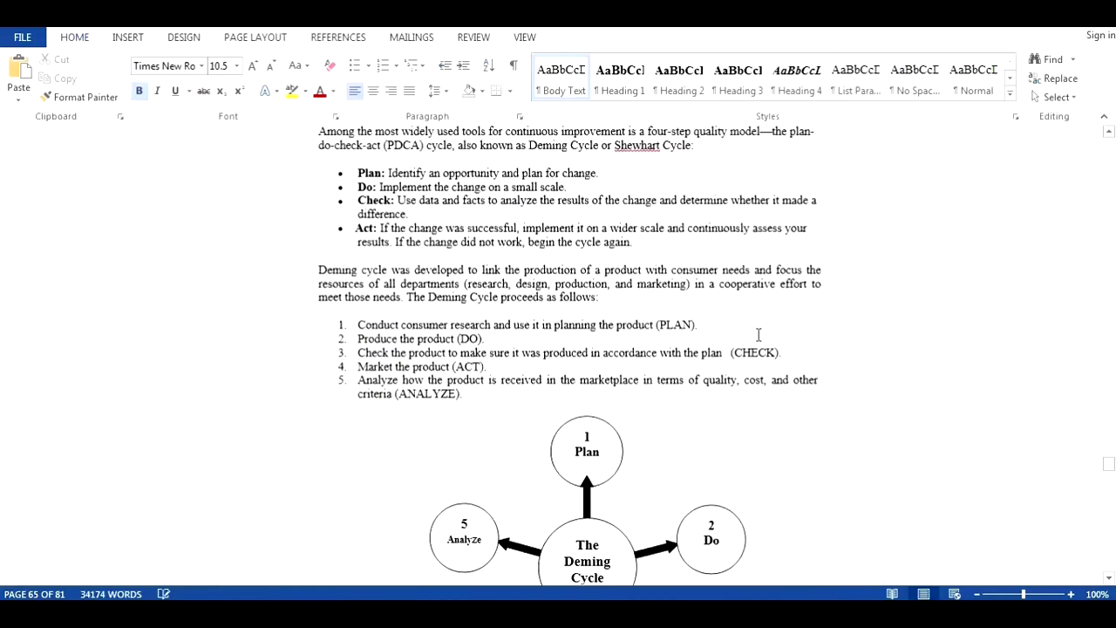
drag(838, 365, 766, 362)
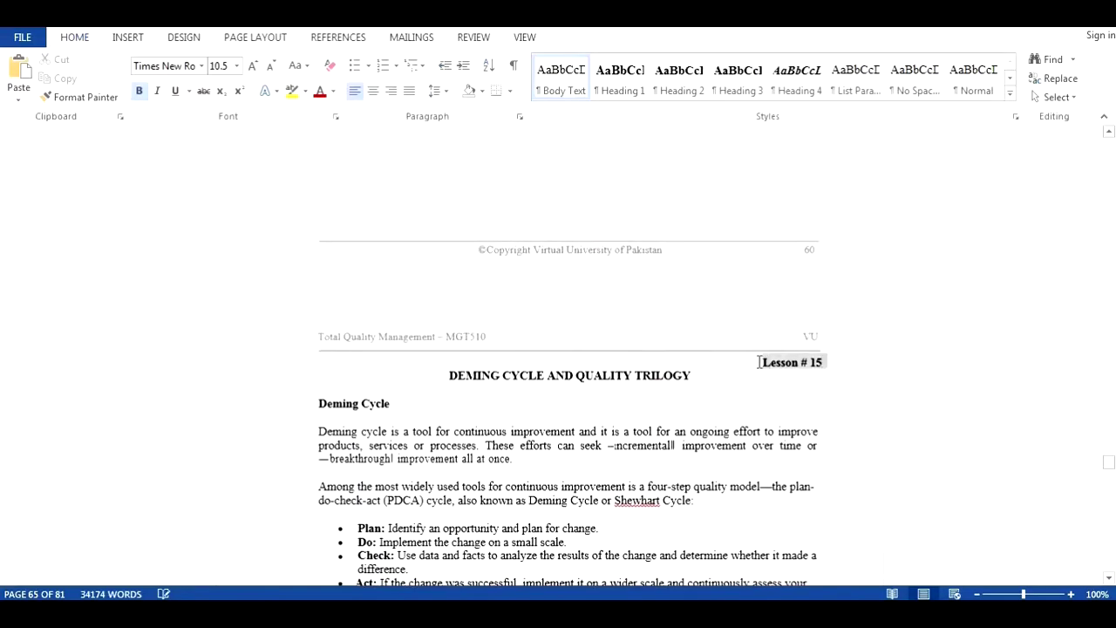
click(615, 431)
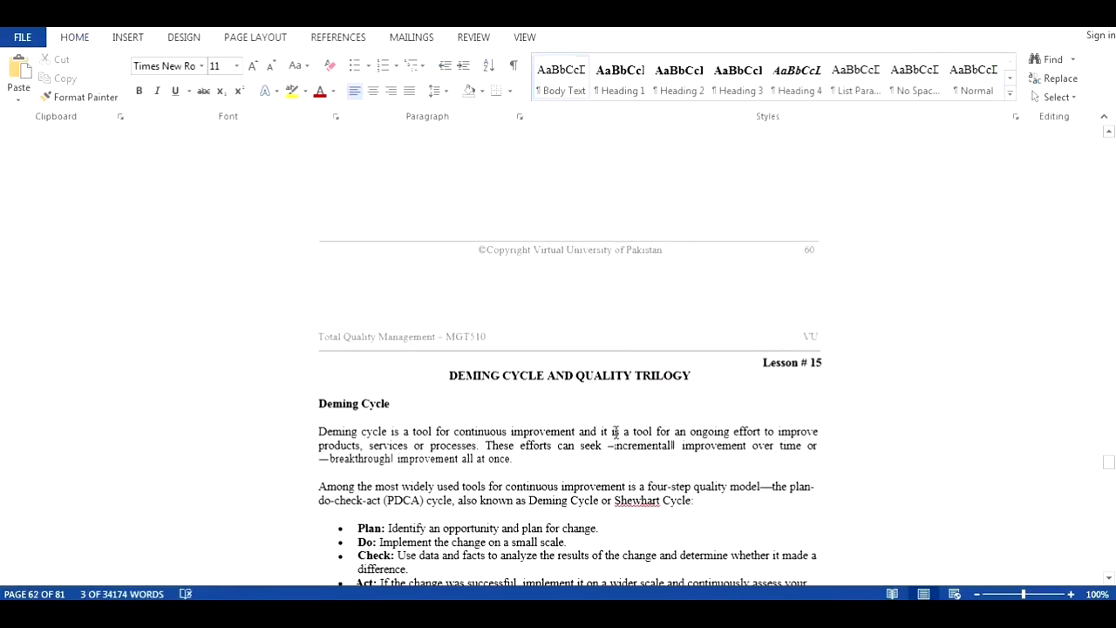